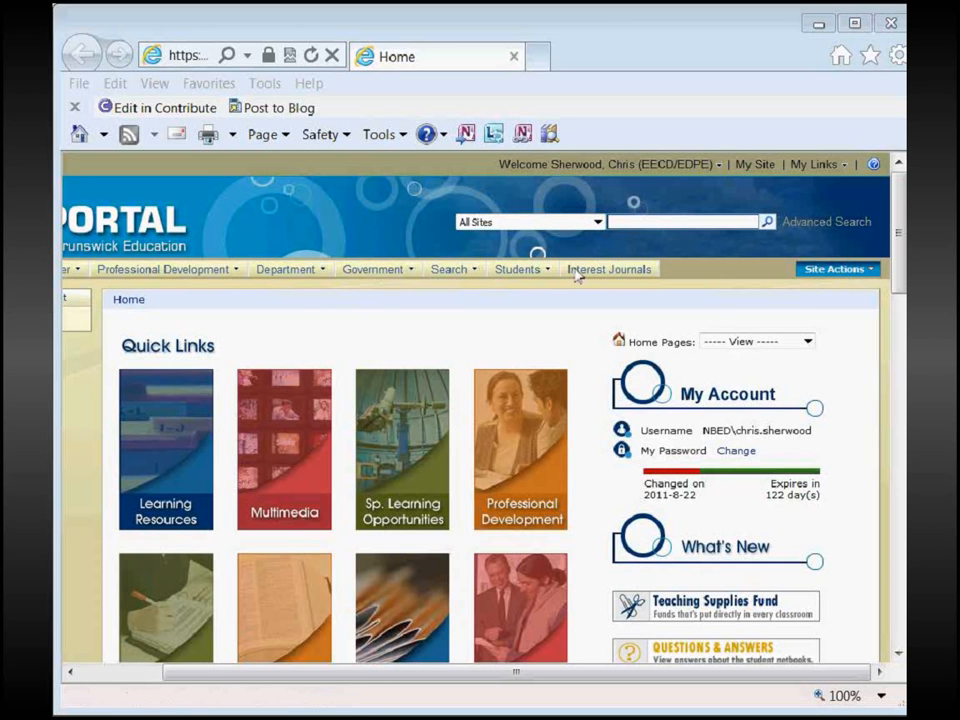
- Open the Demo Schools - Add request (behaviour) form listed under Help Desk in My Applications
left_click(514, 677)
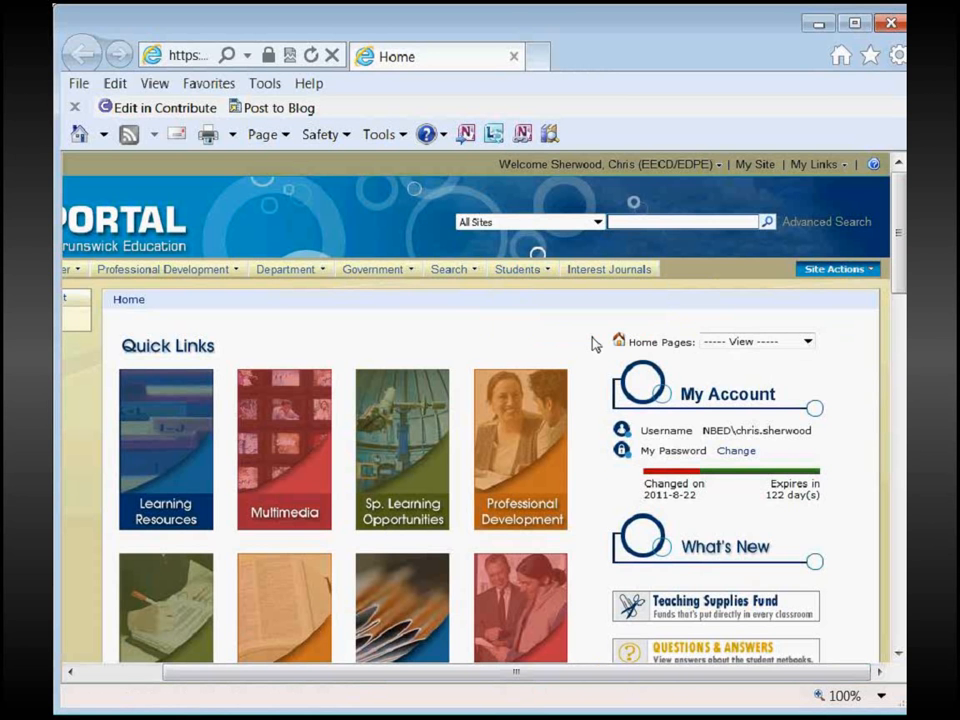
scroll(595, 344, "down", 1)
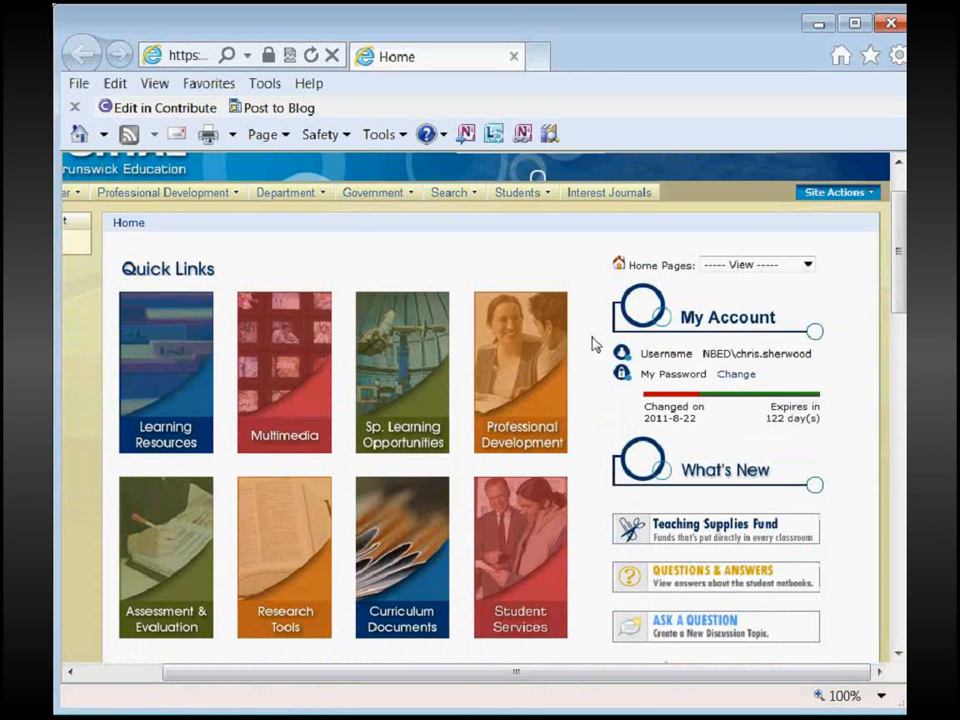
scroll(595, 344, "down", 8)
scroll(595, 344, "down", 1)
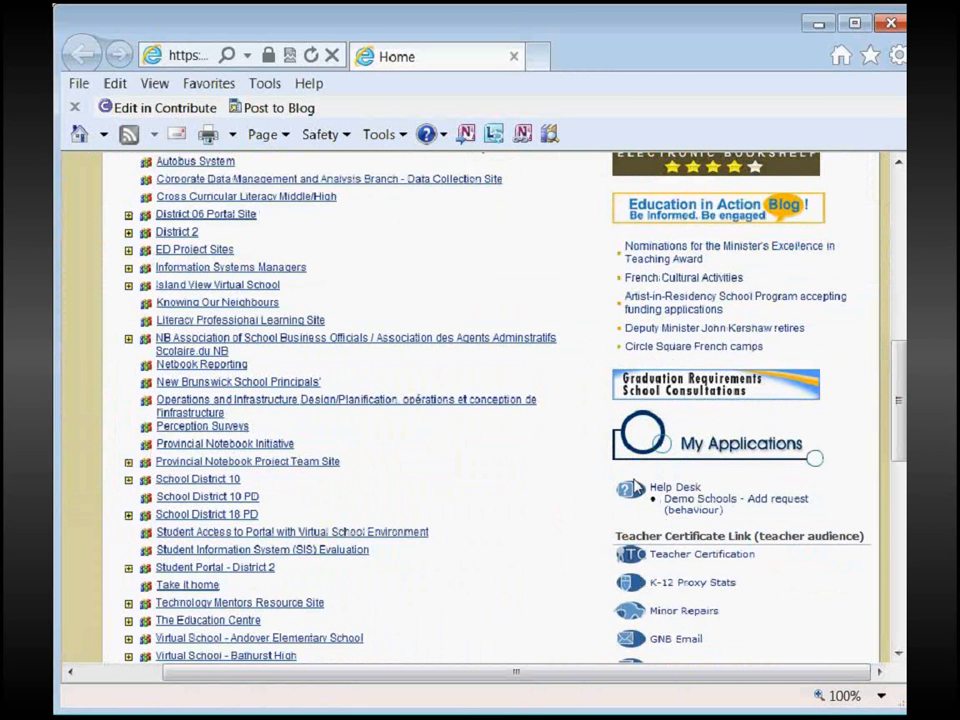
scroll(561, 461, "down", 2)
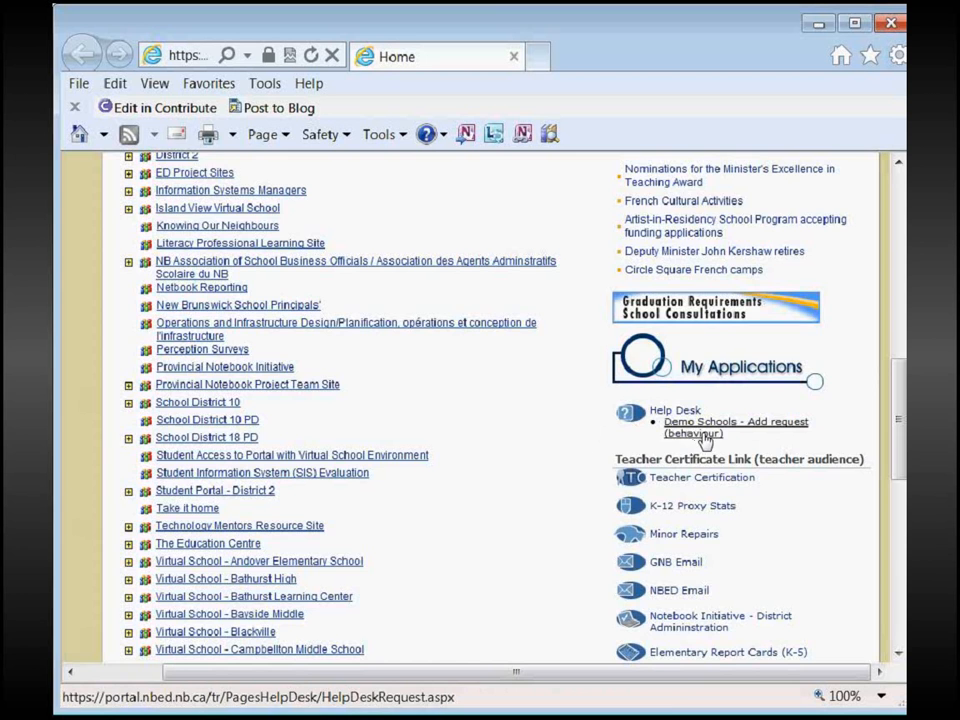
left_click(705, 436)
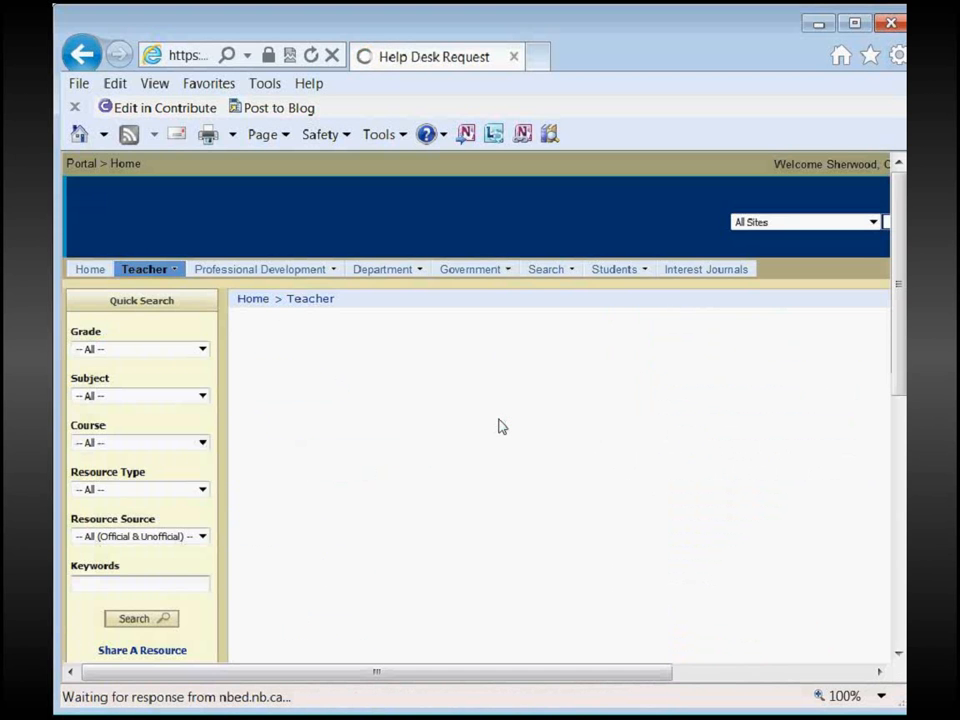
- Set the help desk request's district to School District 02
left_click_drag(557, 677, 604, 677)
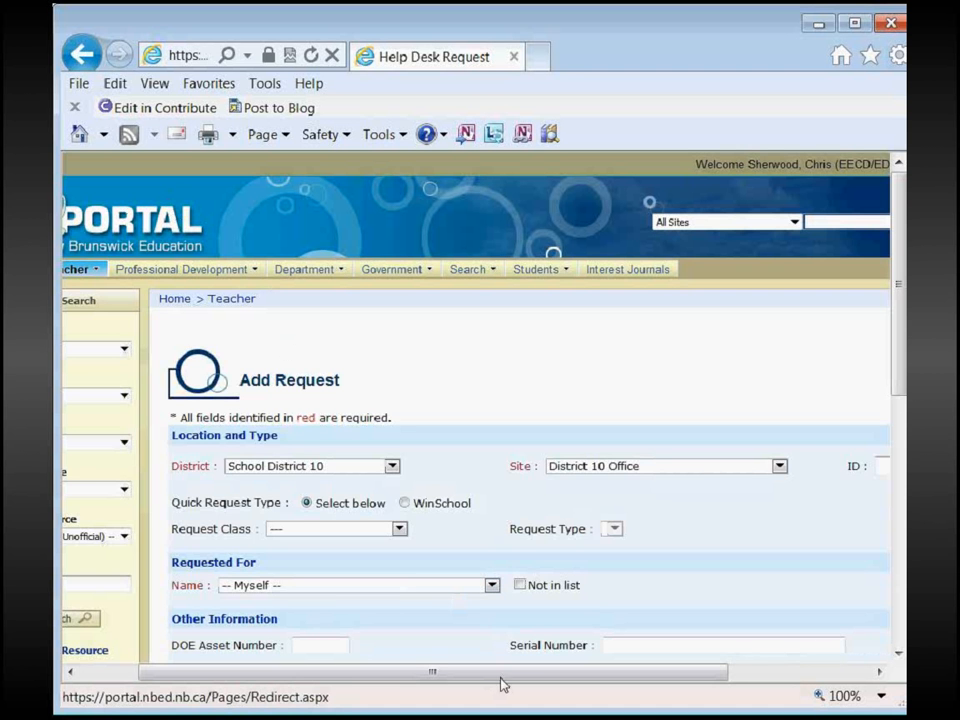
left_click_drag(503, 677, 566, 681)
mouse_move(182, 308)
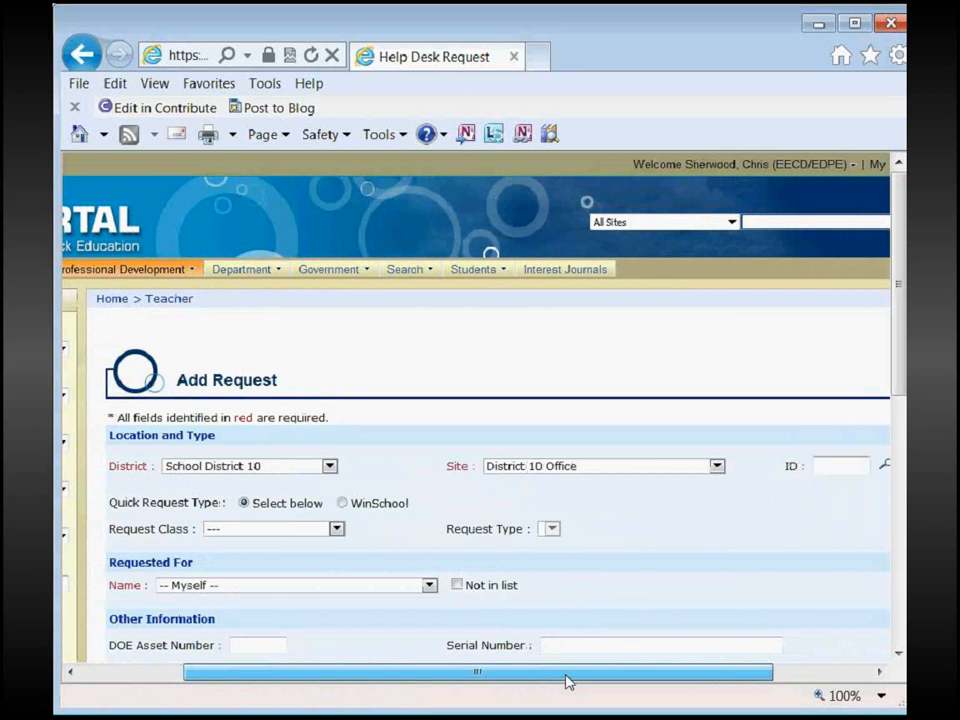
left_click(329, 467)
left_click(306, 493)
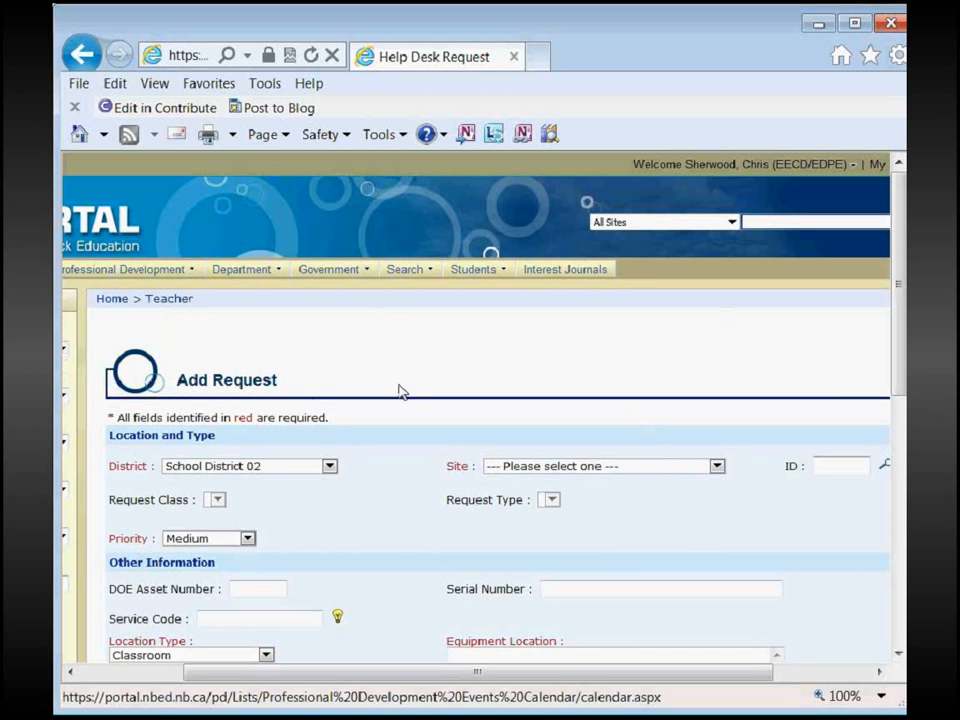
- Set the request's site to Arnold H. McLeod School (DT02)
left_click_drag(519, 672, 718, 571)
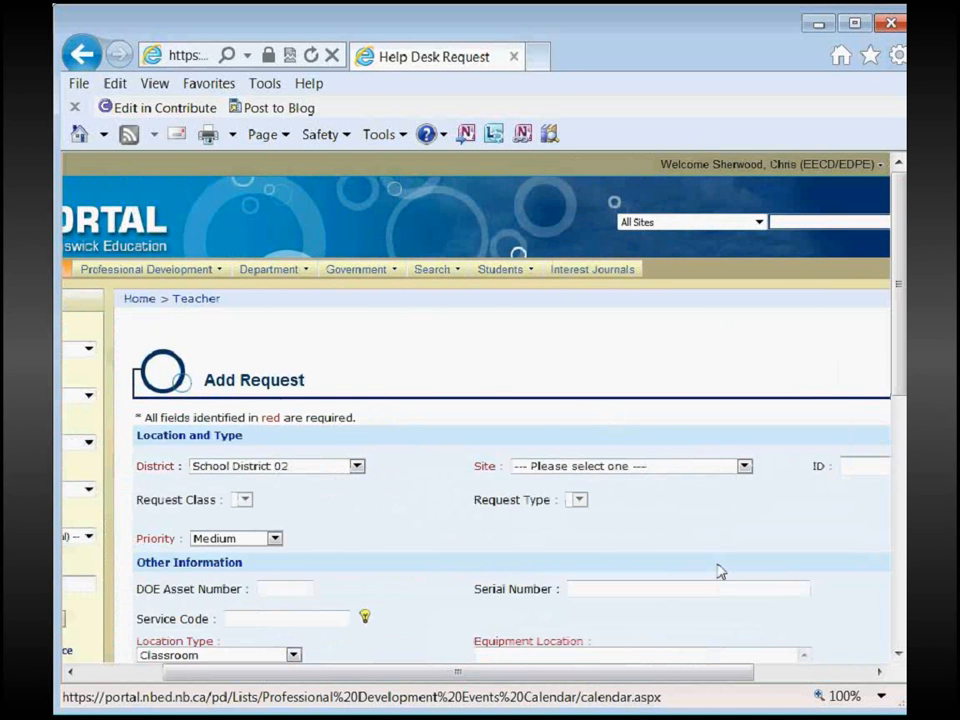
scroll(700, 560, "down", 3)
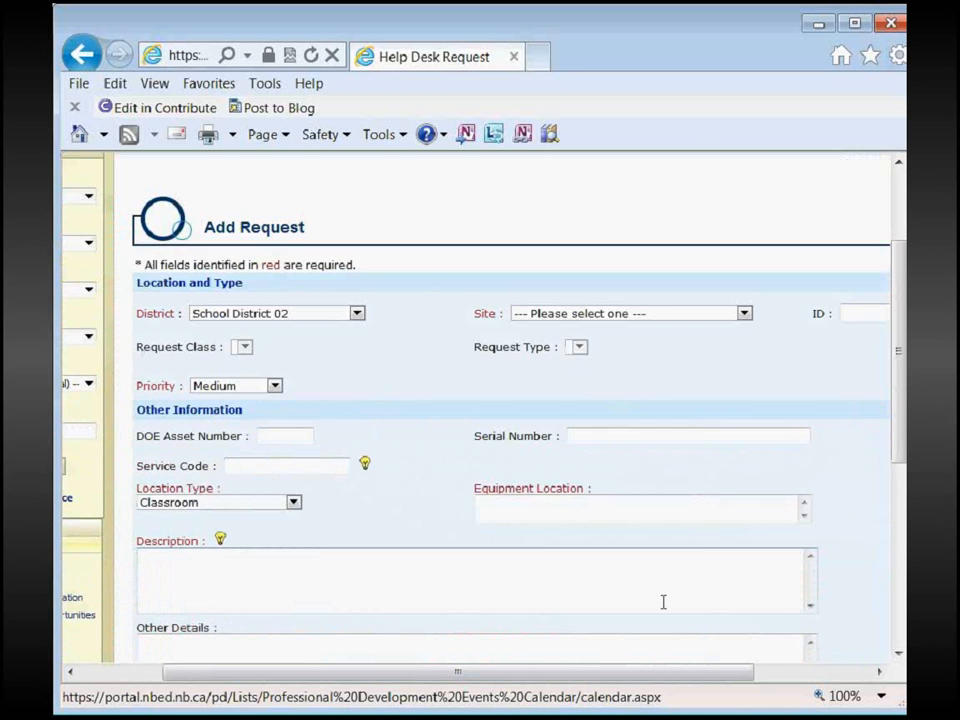
left_click_drag(647, 672, 695, 678)
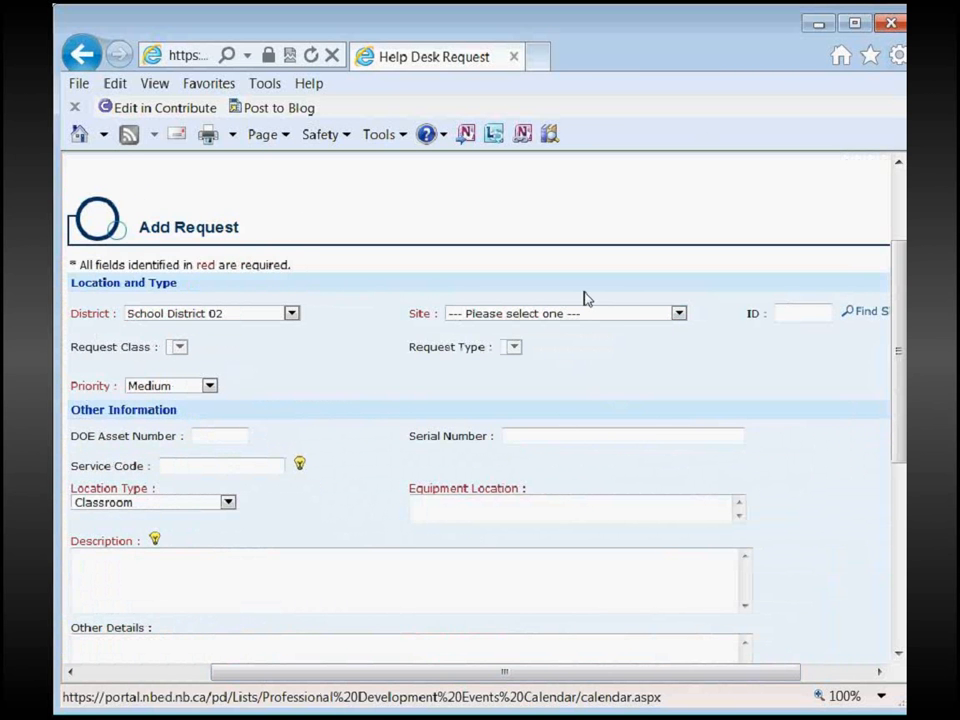
left_click(684, 313)
left_click(579, 343)
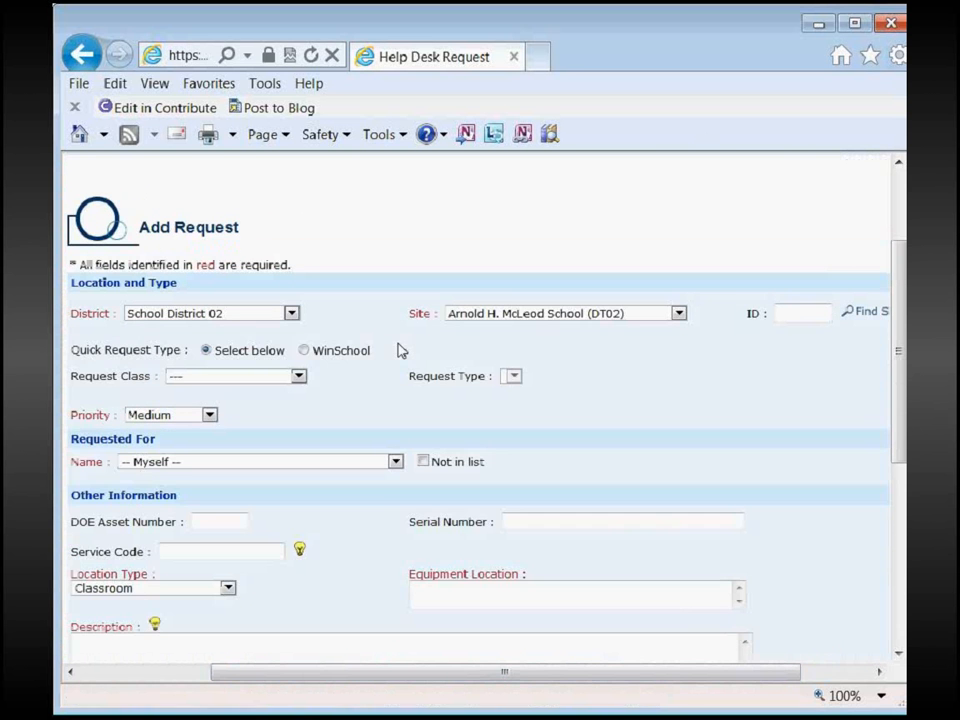
- Set the request class to Hardware and the request type to Computer - Memory
scroll(388, 424, "down", 2)
scroll(389, 424, "down", 1)
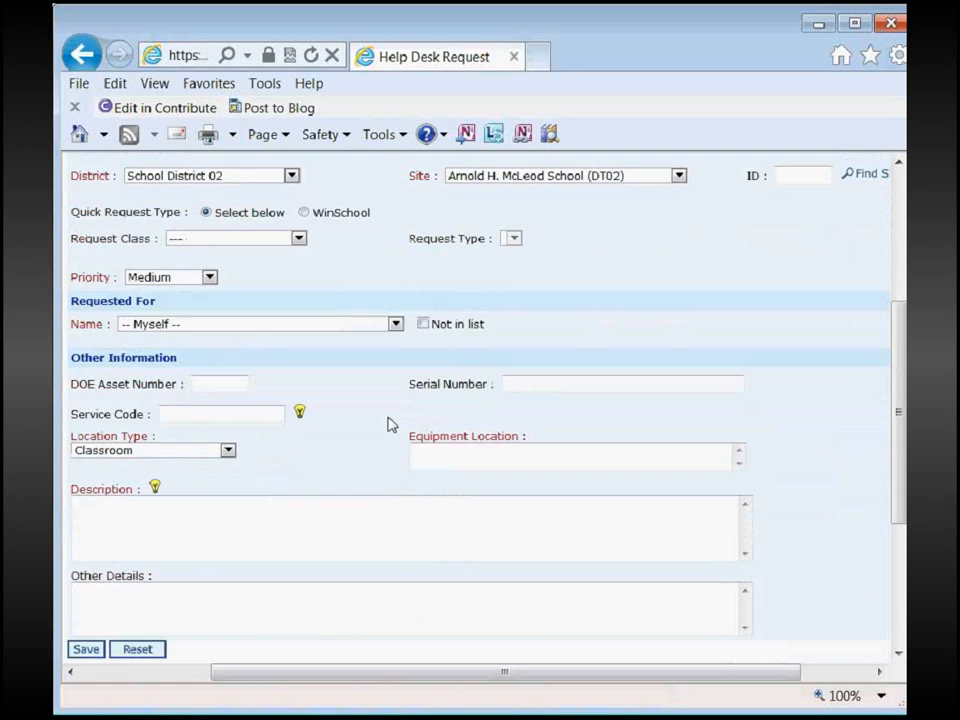
scroll(421, 424, "up", 1)
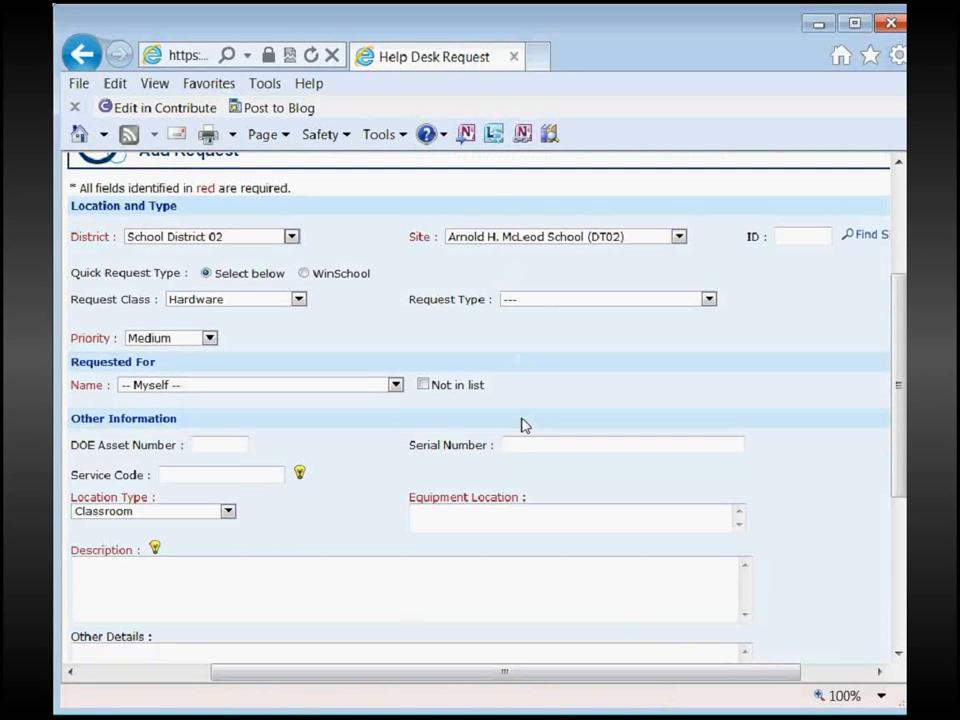
left_click(537, 371)
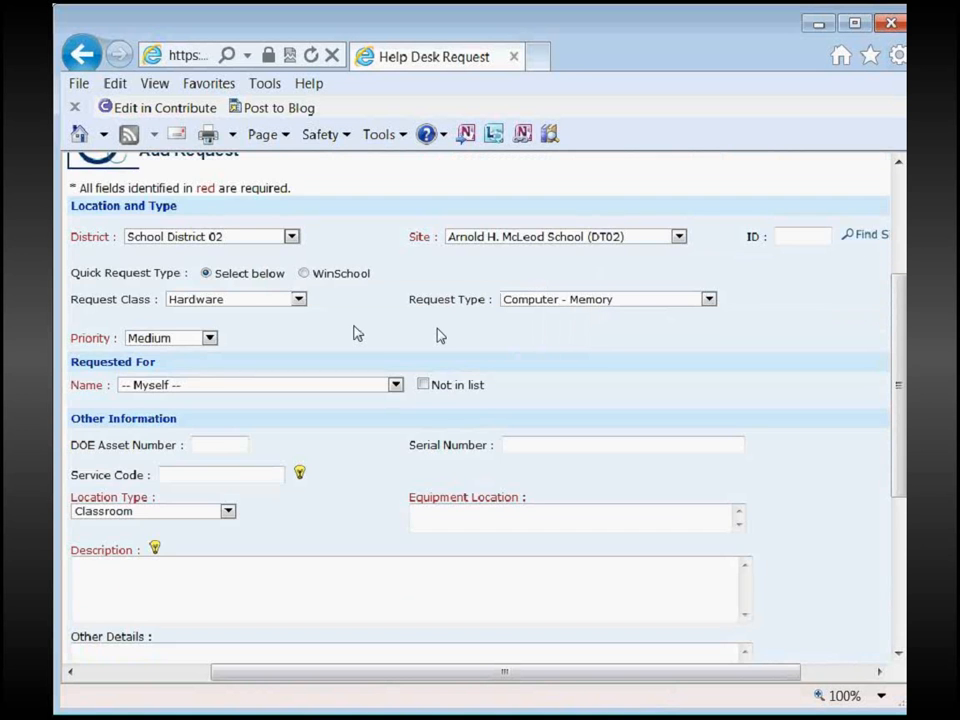
scroll(518, 505, "down", 1)
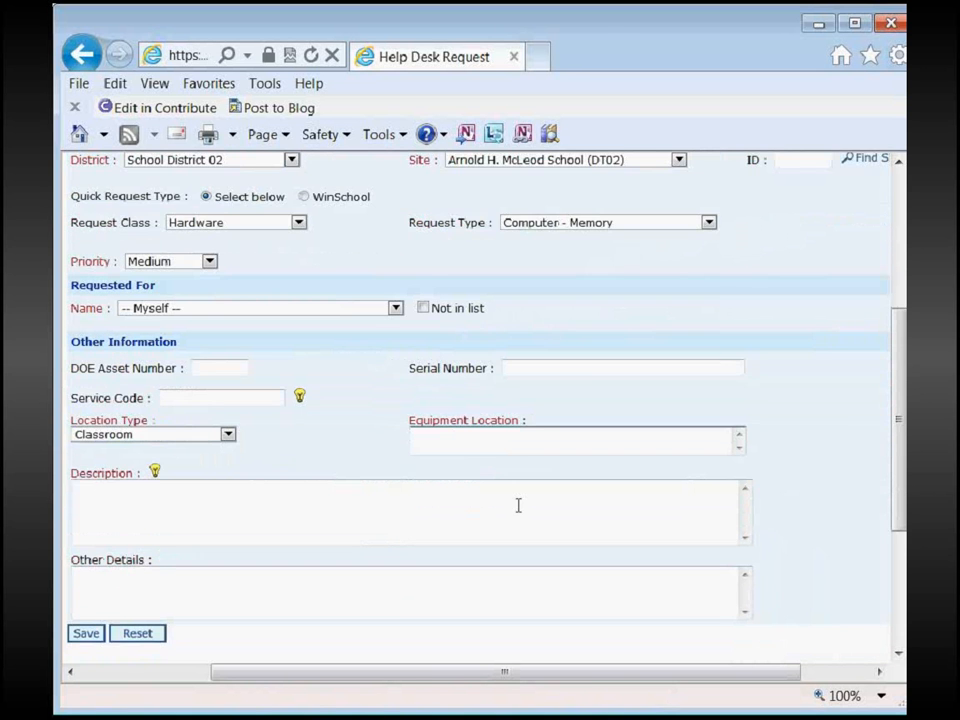
scroll(518, 505, "down", 1)
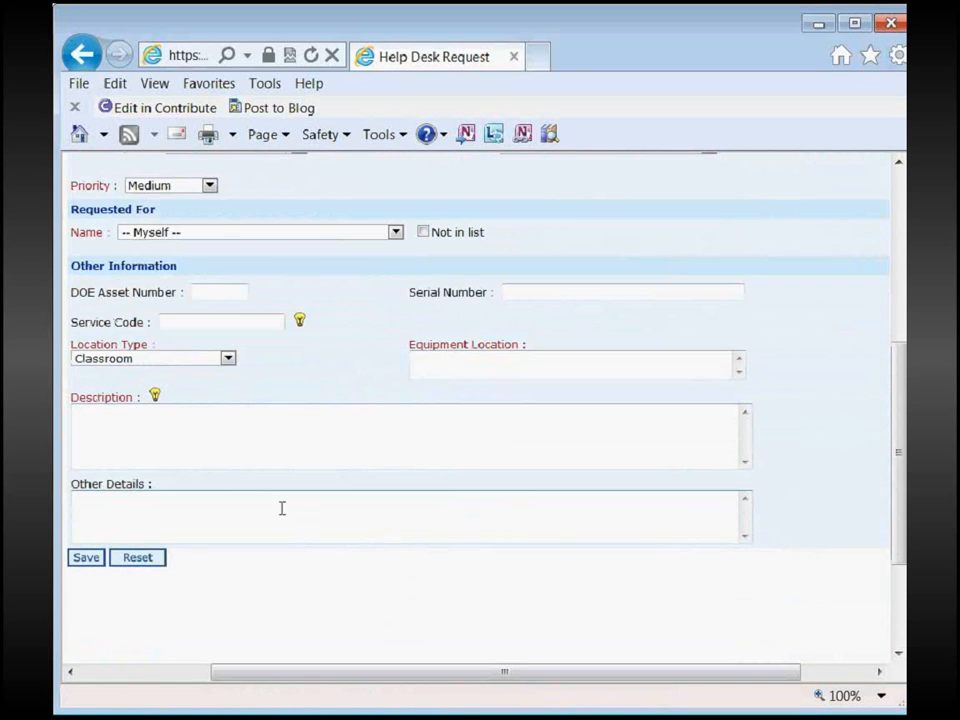
- Change the request's site to Harrison Trimble High School (DT02)
scroll(360, 486, "up", 4)
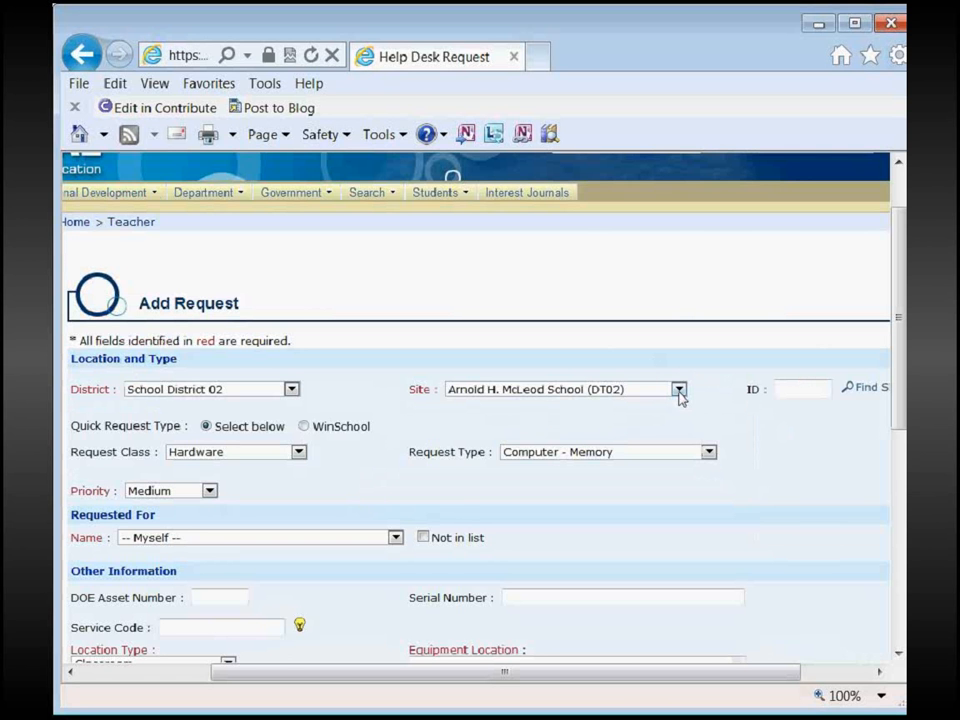
left_click(542, 192)
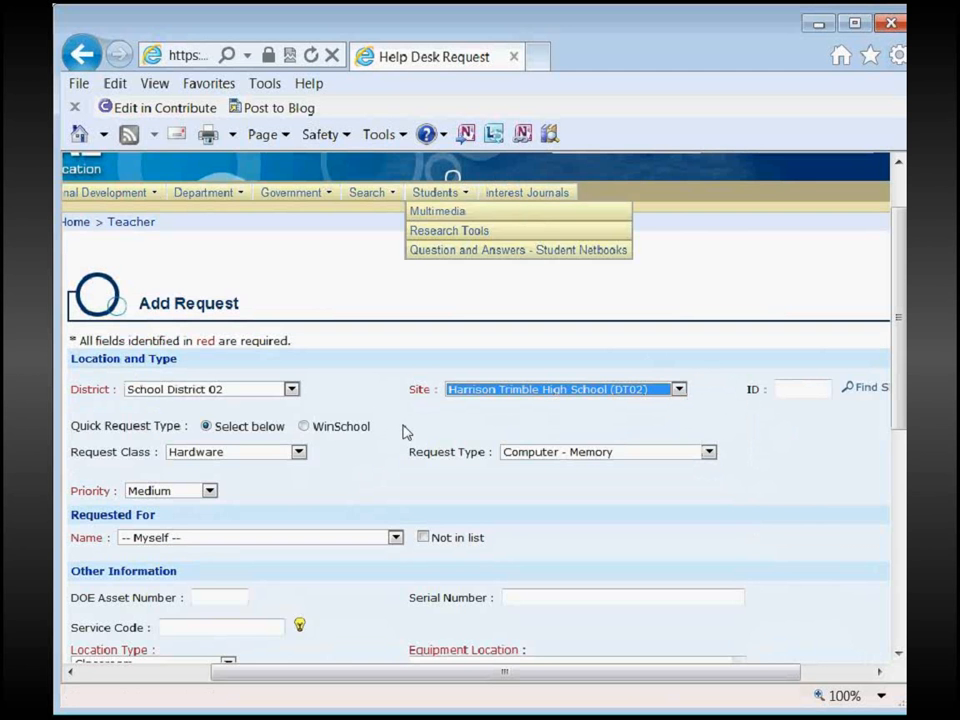
left_click(390, 372)
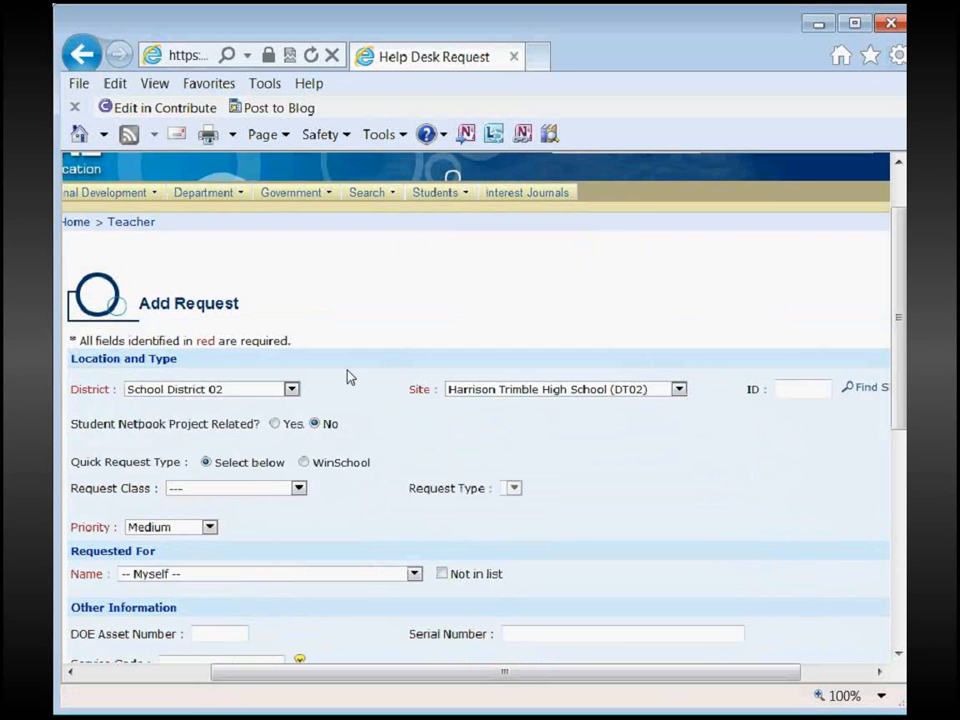
- Answer Yes to the question whether the request is Student Netbook Project related
left_click_drag(71, 423, 253, 435)
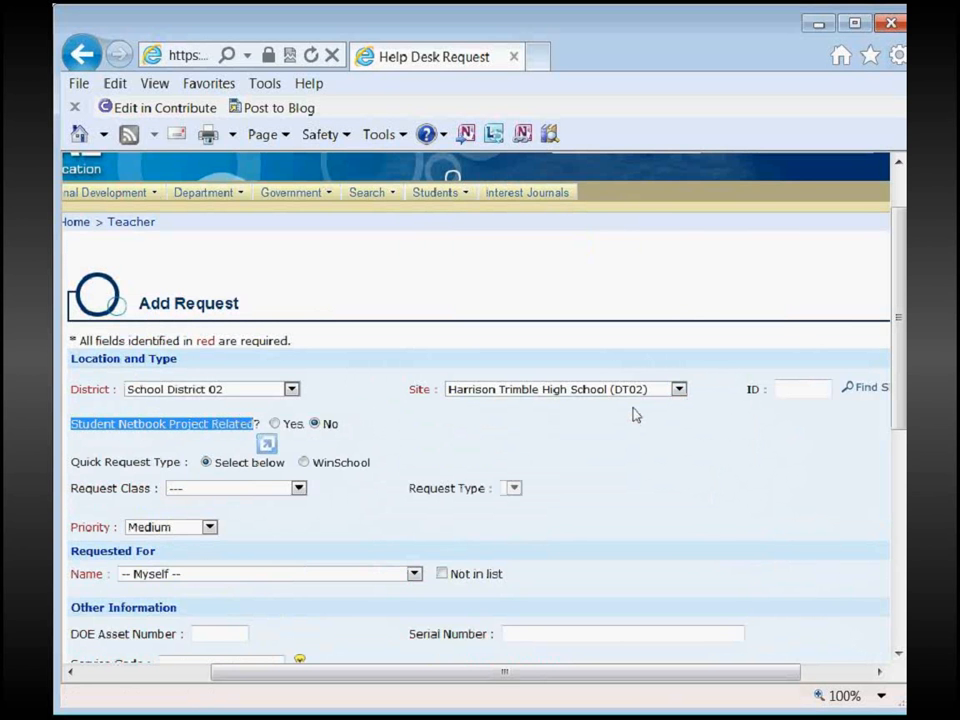
left_click(434, 419)
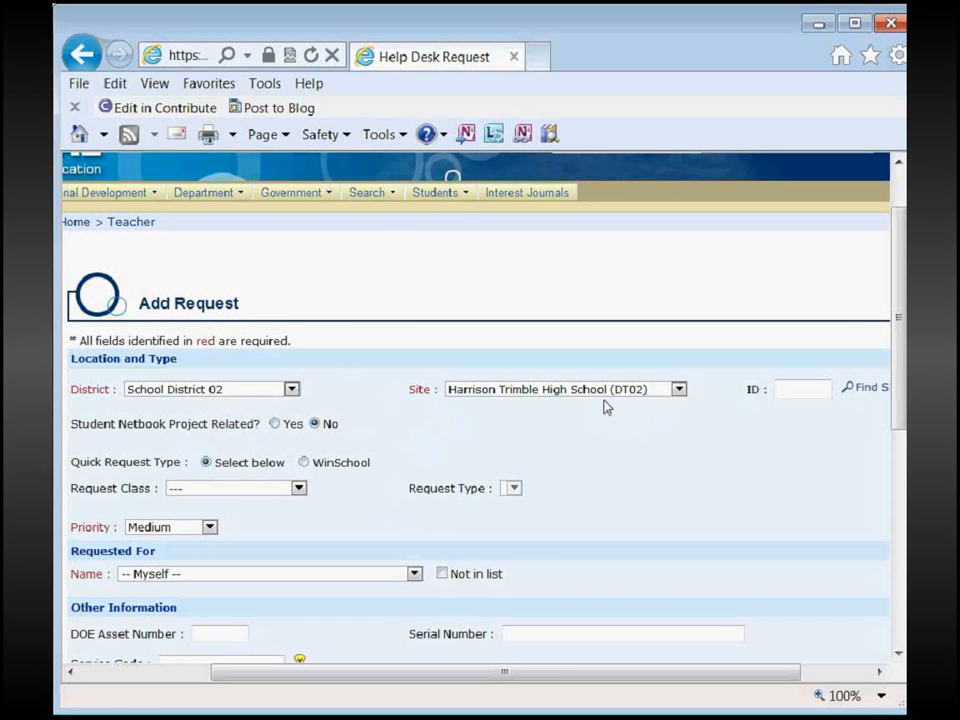
scroll(471, 410, "down", 1)
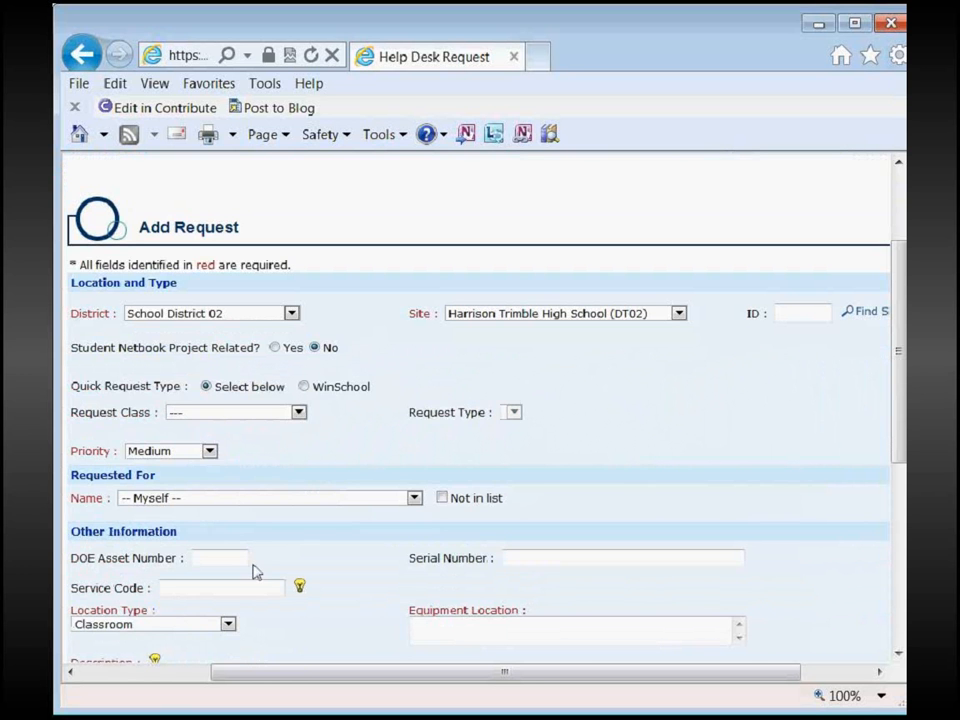
scroll(253, 571, "down", 1)
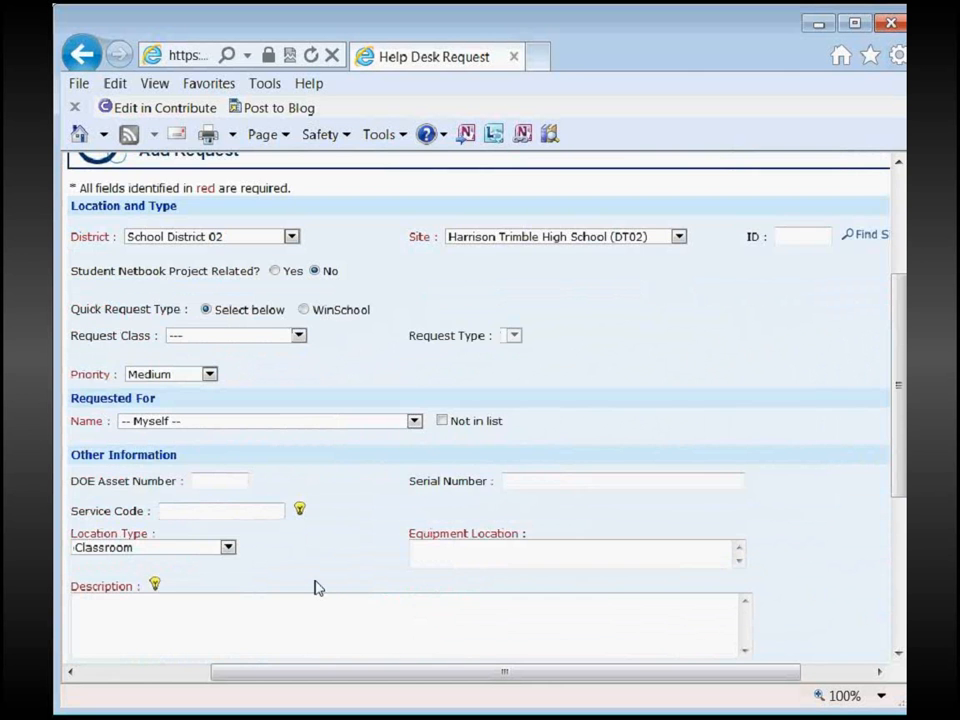
scroll(336, 578, "up", 1)
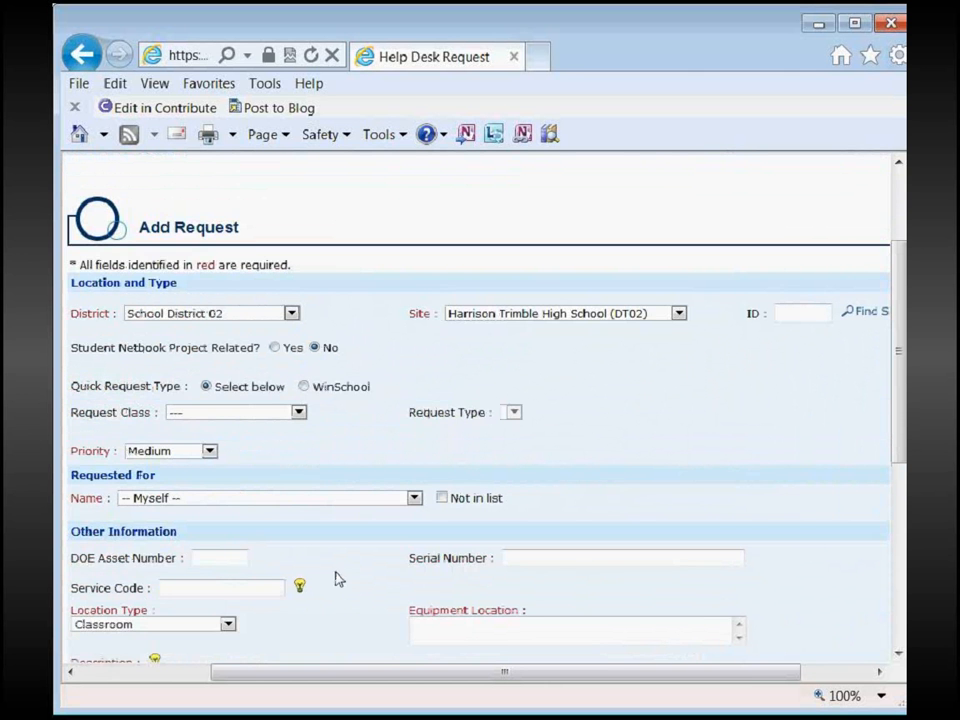
left_click(274, 347)
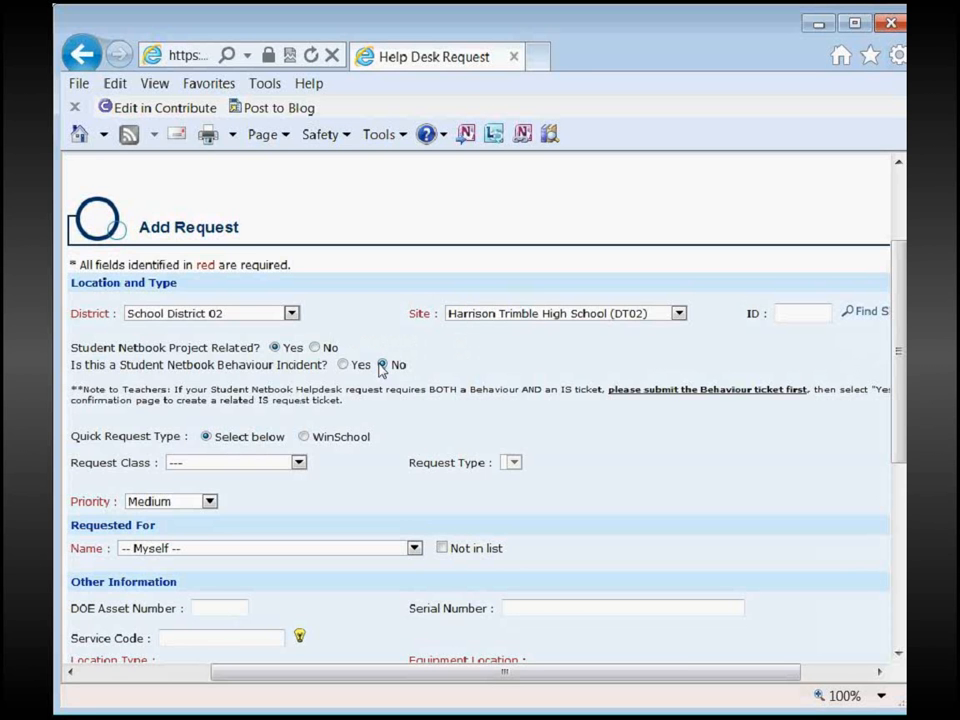
- Examine the note to teachers and answer Yes to the Student Netbook Behaviour Incident question
scroll(373, 484, "down", 1)
scroll(332, 411, "down", 1)
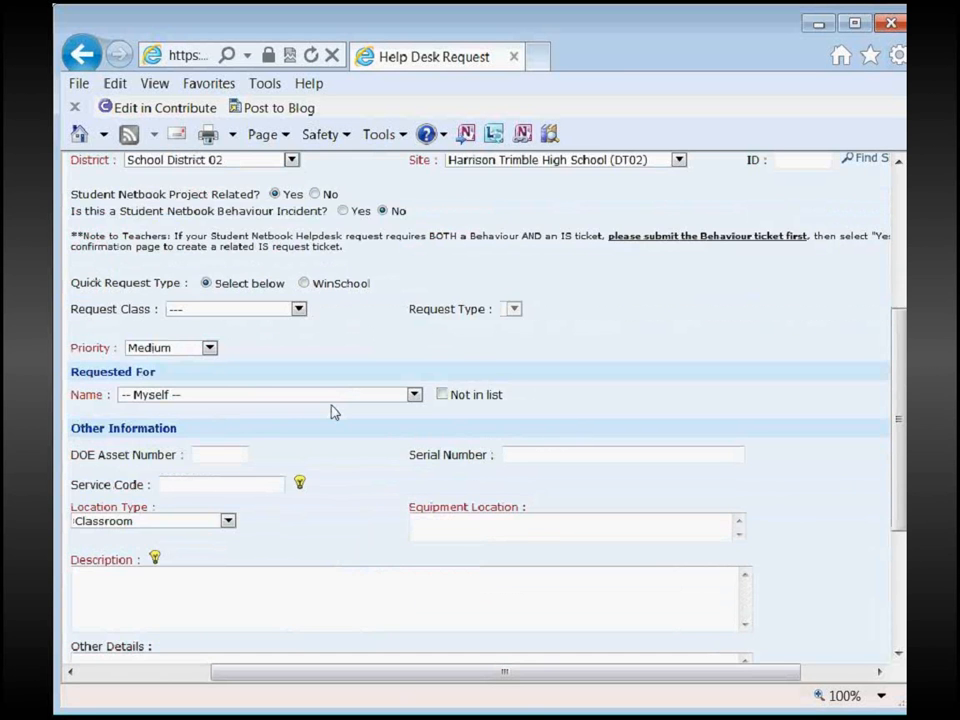
left_click(478, 620)
scroll(709, 413, "up", 1)
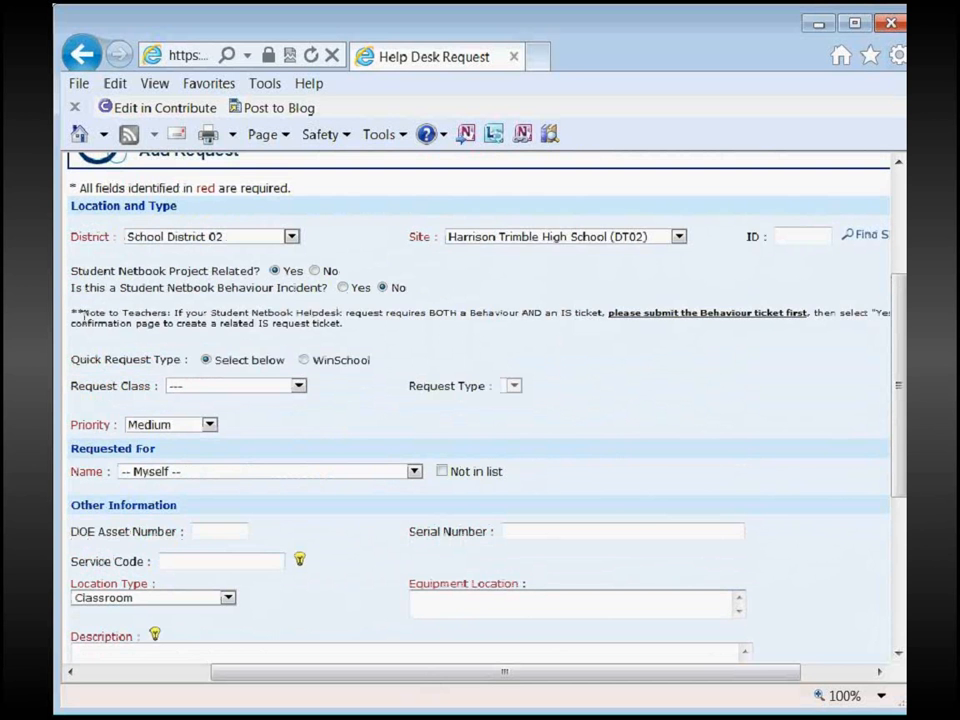
left_click_drag(82, 312, 350, 323)
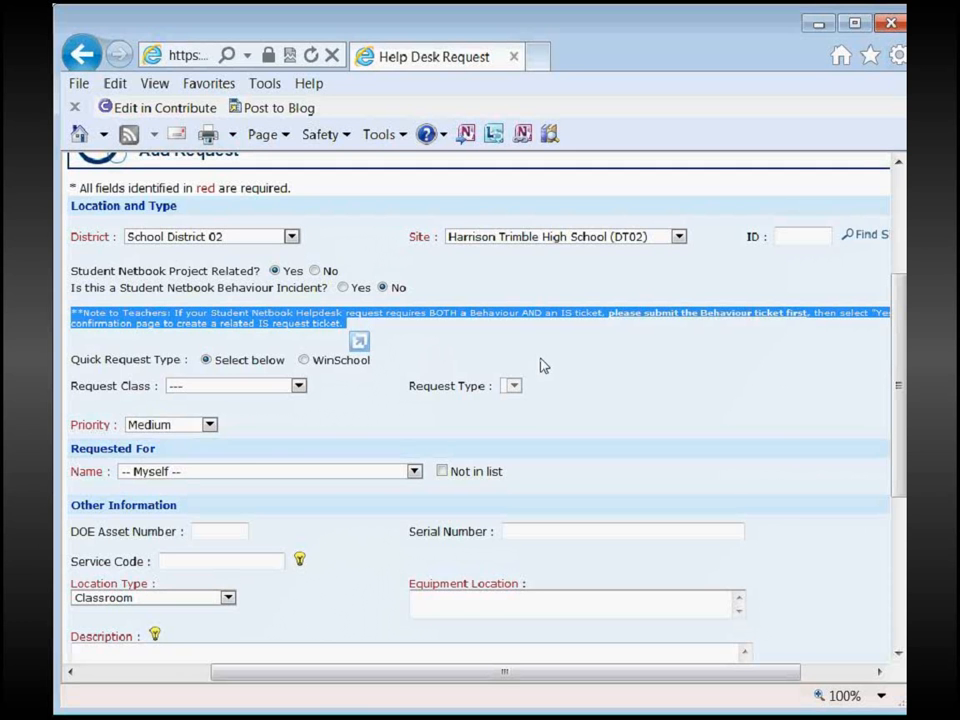
left_click(530, 344)
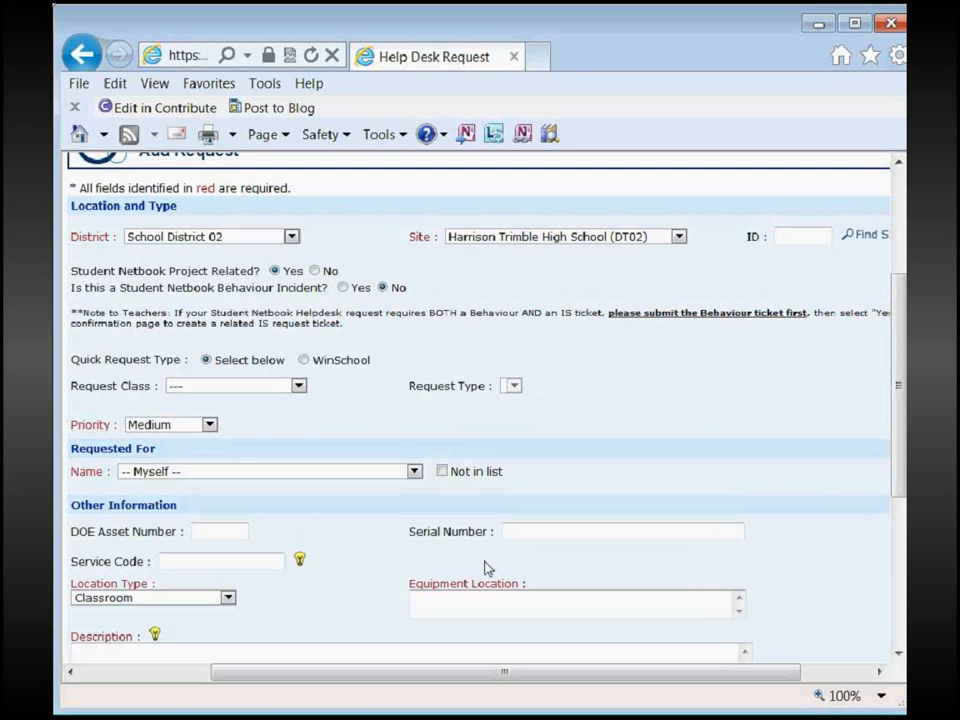
left_click_drag(418, 672, 363, 684)
left_click(435, 289)
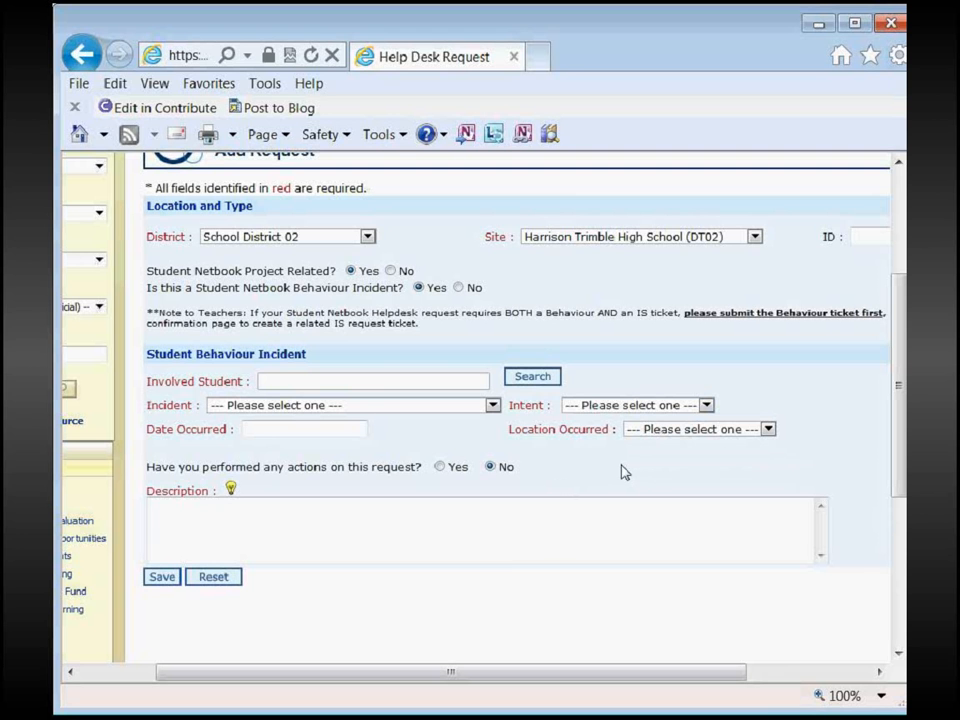
left_click(282, 430)
left_click(180, 516)
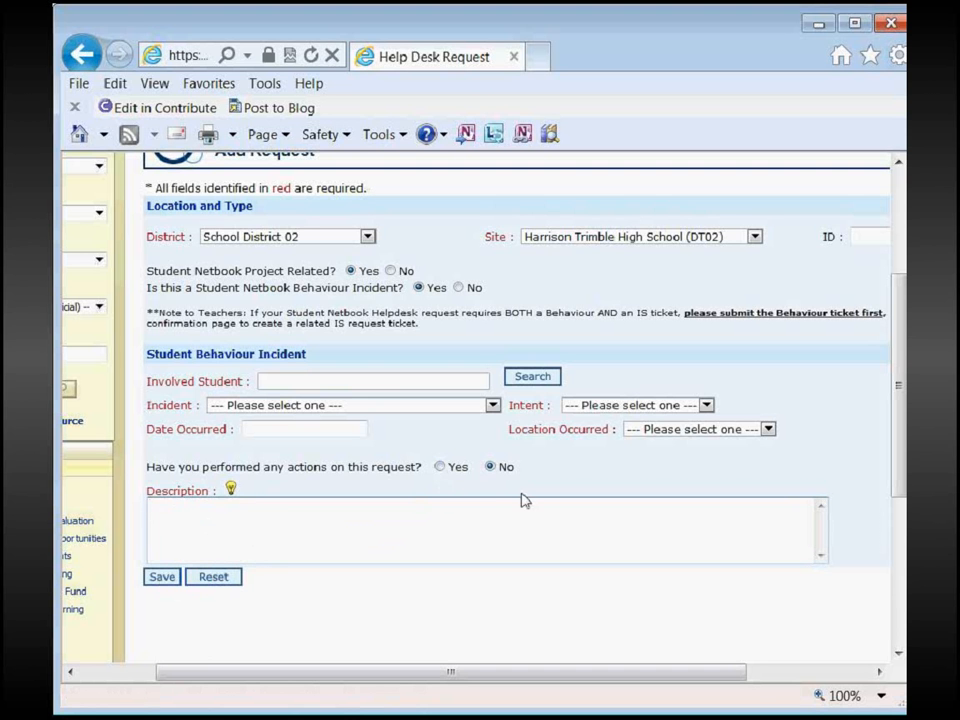
- Answer Yes to having performed actions on this request, choose Meeting with Parent as the action type, and activate its Action Taken field
left_click(441, 467)
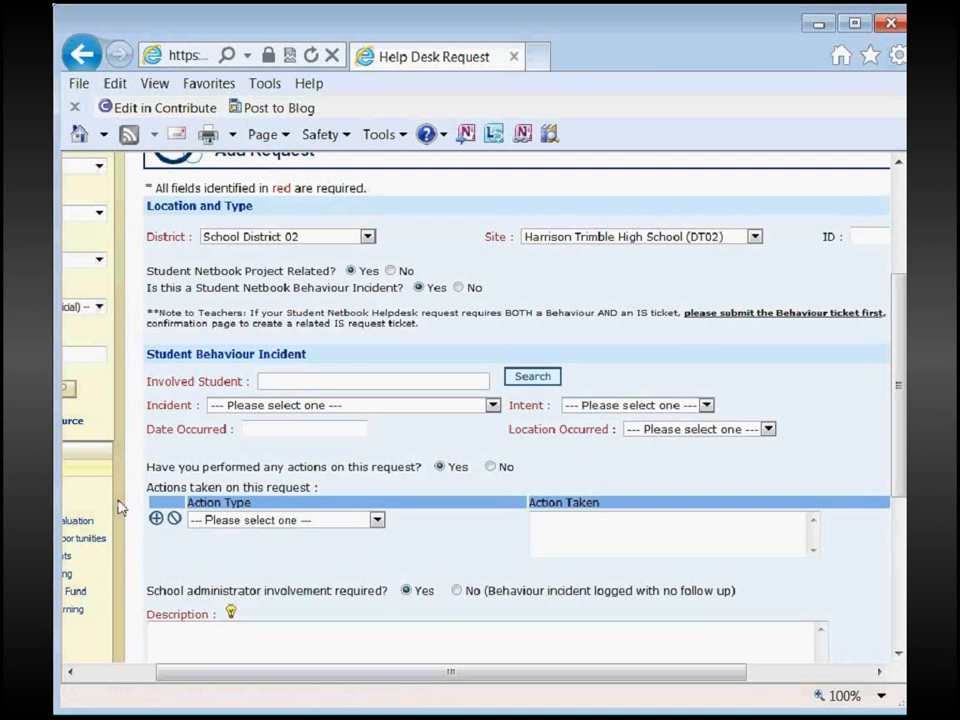
left_click(313, 561)
left_click(534, 525)
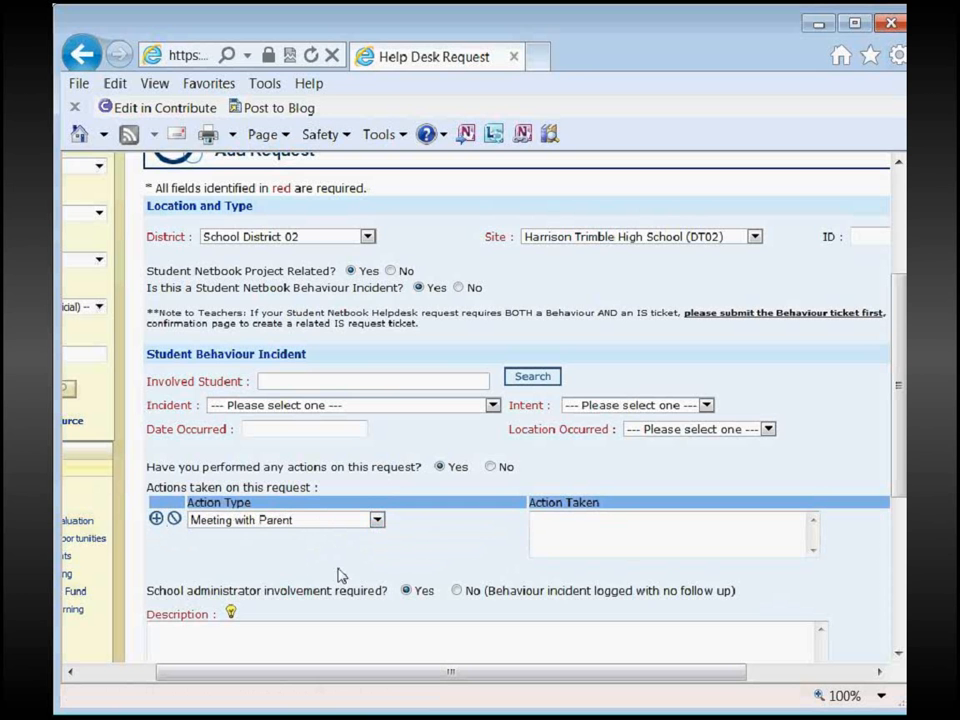
left_click(560, 541)
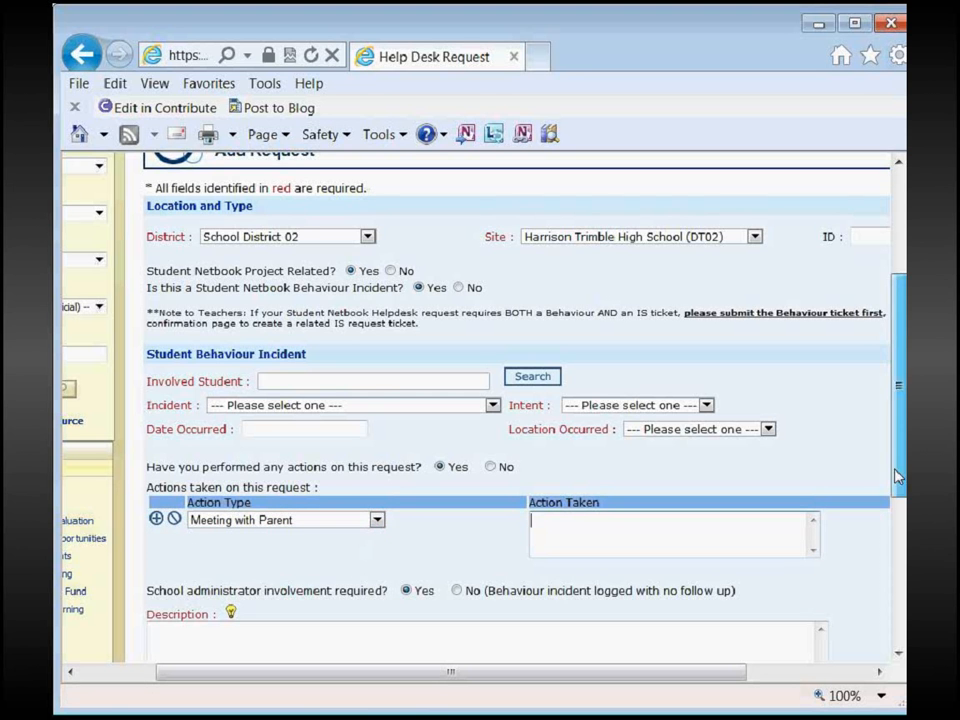
- Answer No to the question whether school administrator involvement is required, and activate the Description field
left_click_drag(894, 485, 893, 548)
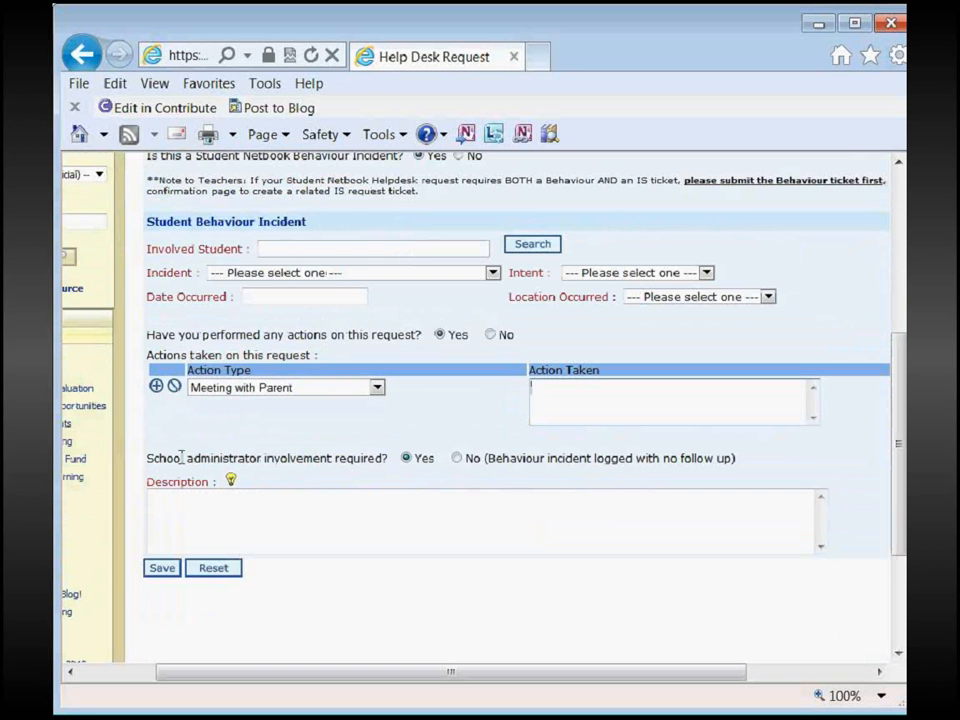
left_click_drag(150, 460, 386, 458)
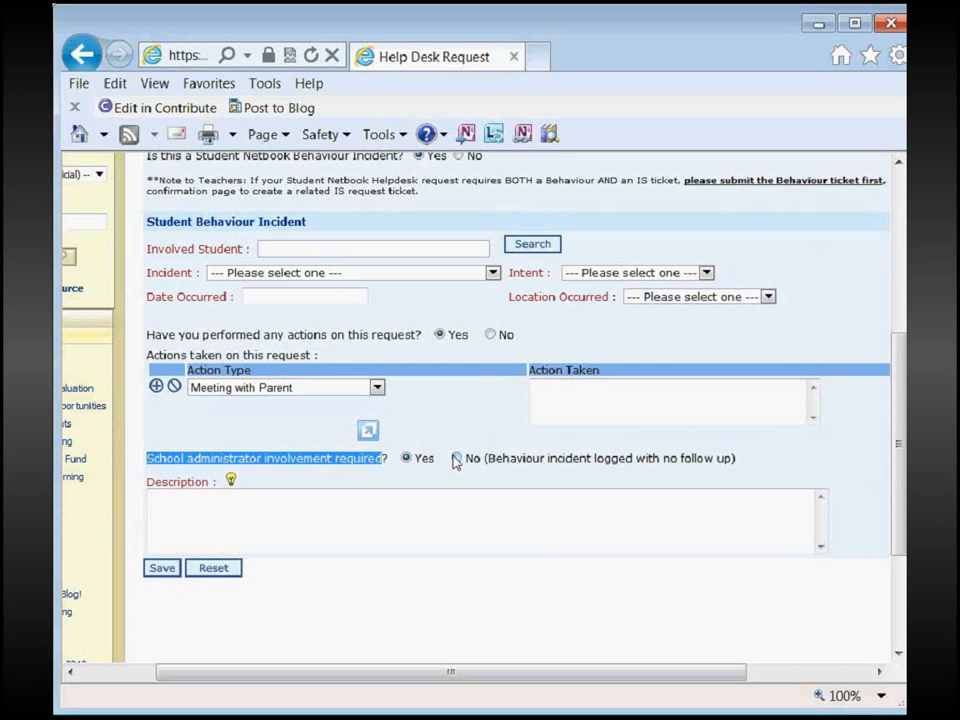
left_click(456, 459)
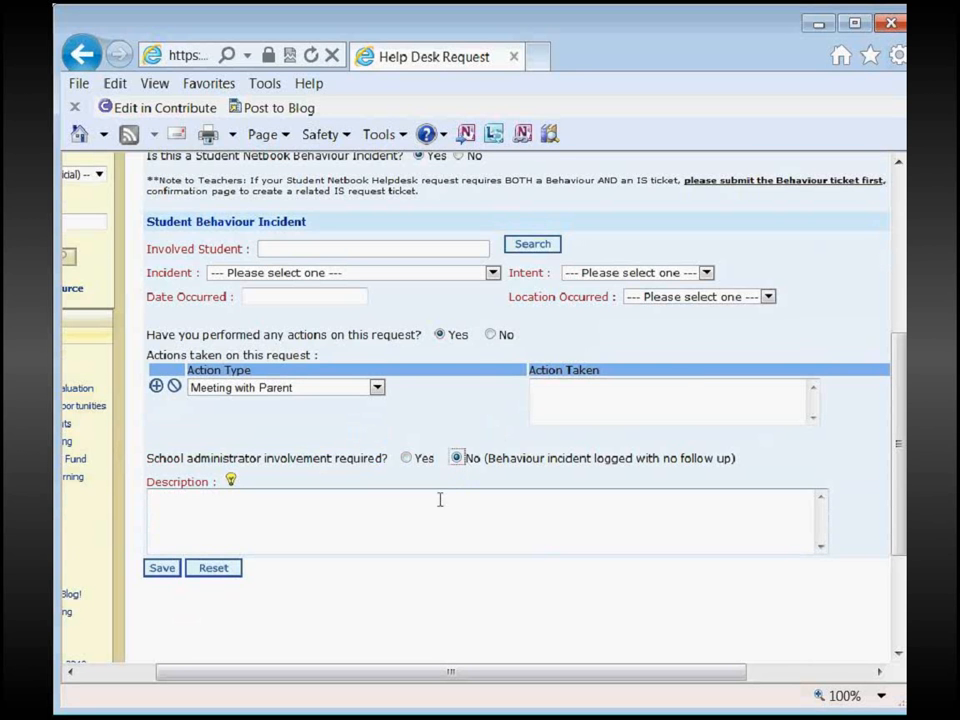
left_click(439, 518)
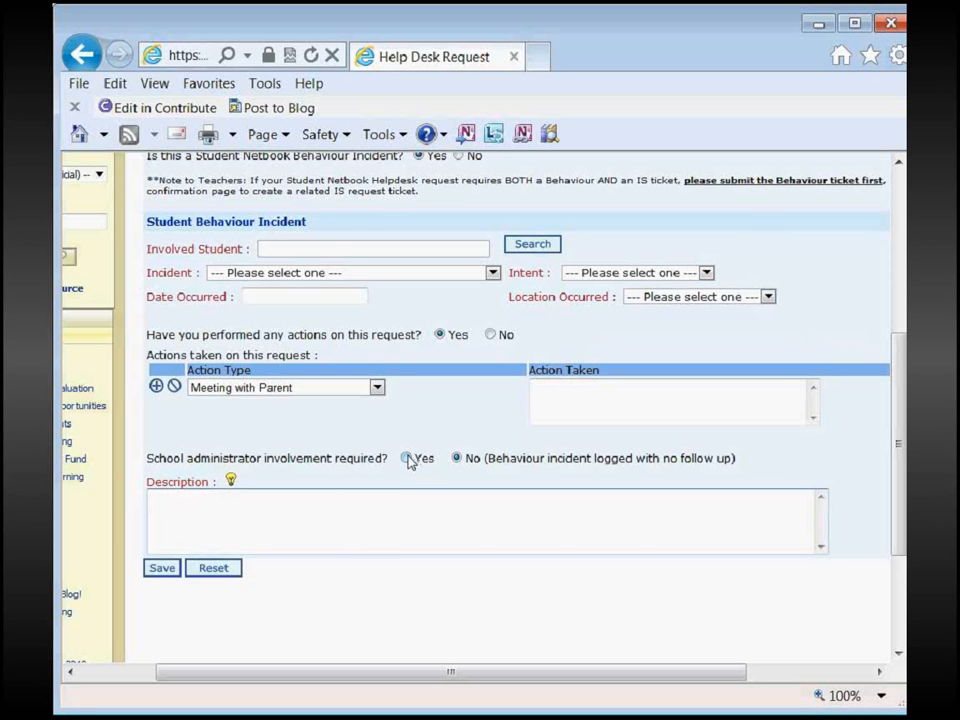
- Change the school administrator involvement answer back to Yes and return to the Description field
left_click(482, 514)
left_click(406, 458)
left_click(396, 506)
- Examine the full note to teachers about requests that need both a Behaviour and an IS ticket, including its "Yes" instruction
scroll(570, 340, "up", 1)
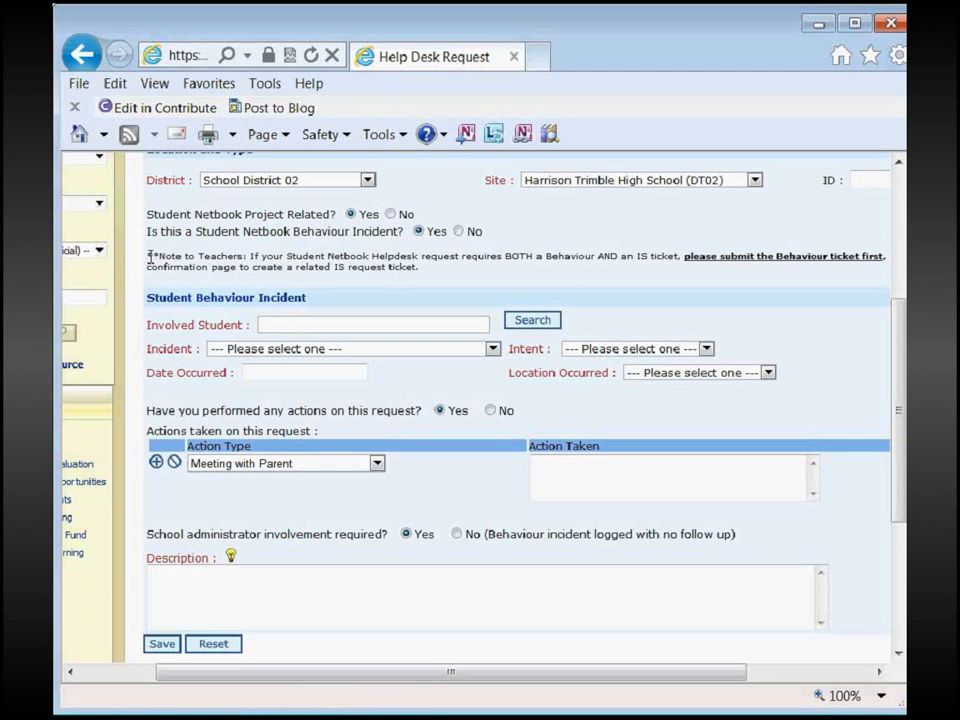
left_click_drag(150, 257, 575, 281)
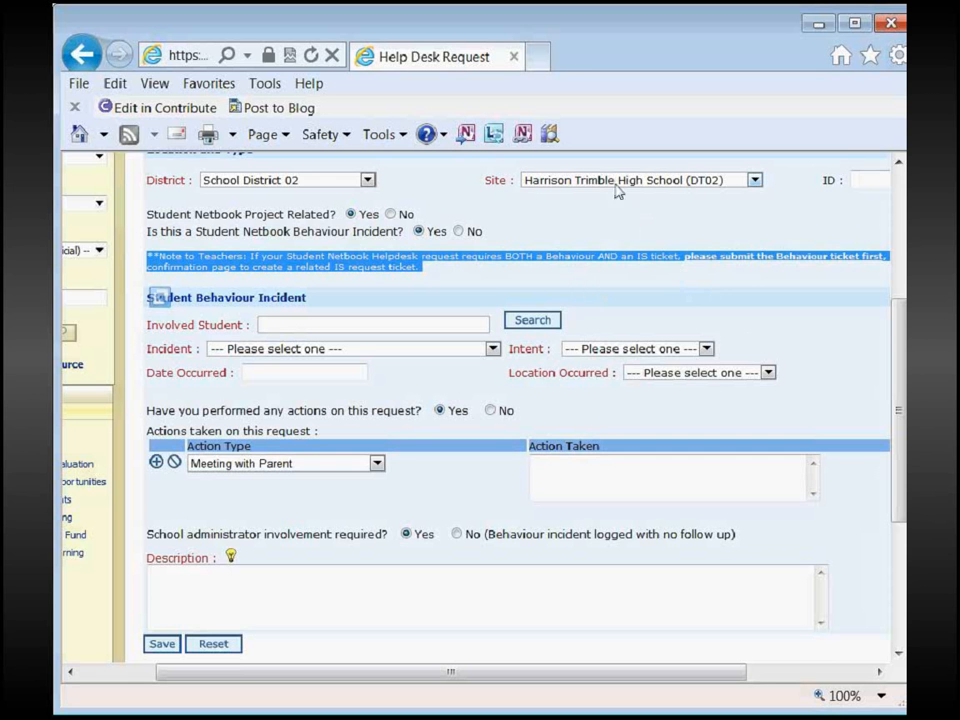
left_click(676, 285)
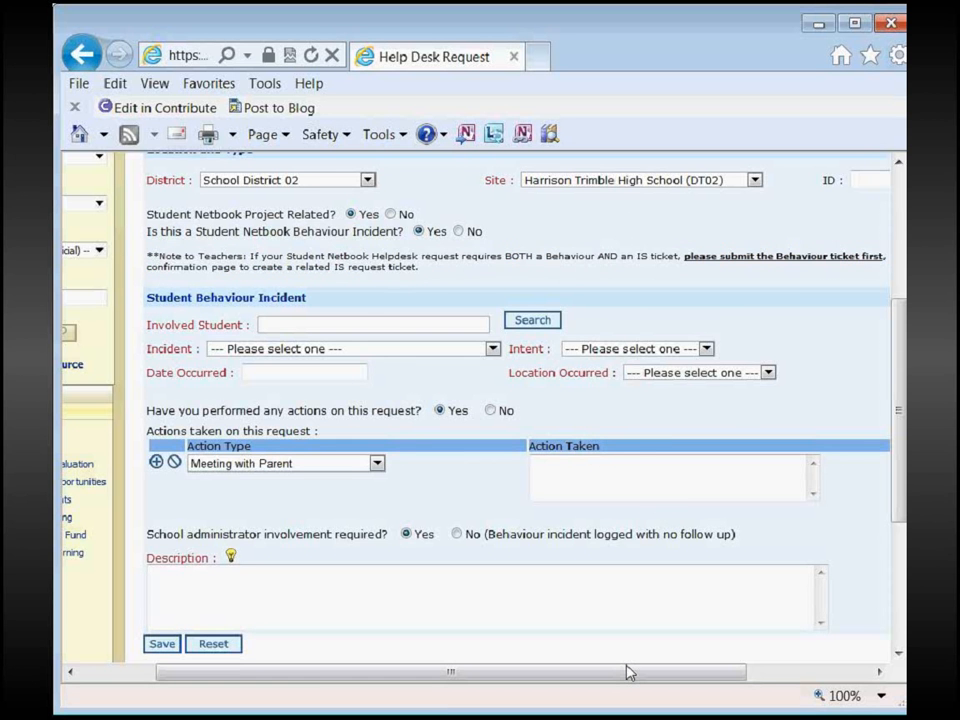
left_click_drag(628, 673, 713, 679)
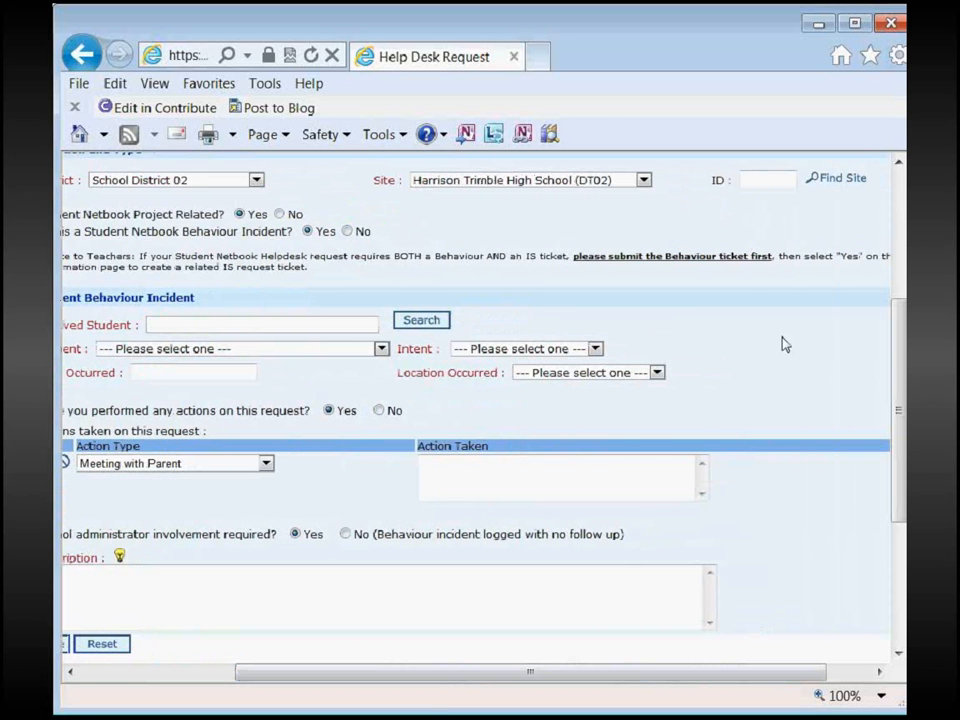
double_click(847, 256)
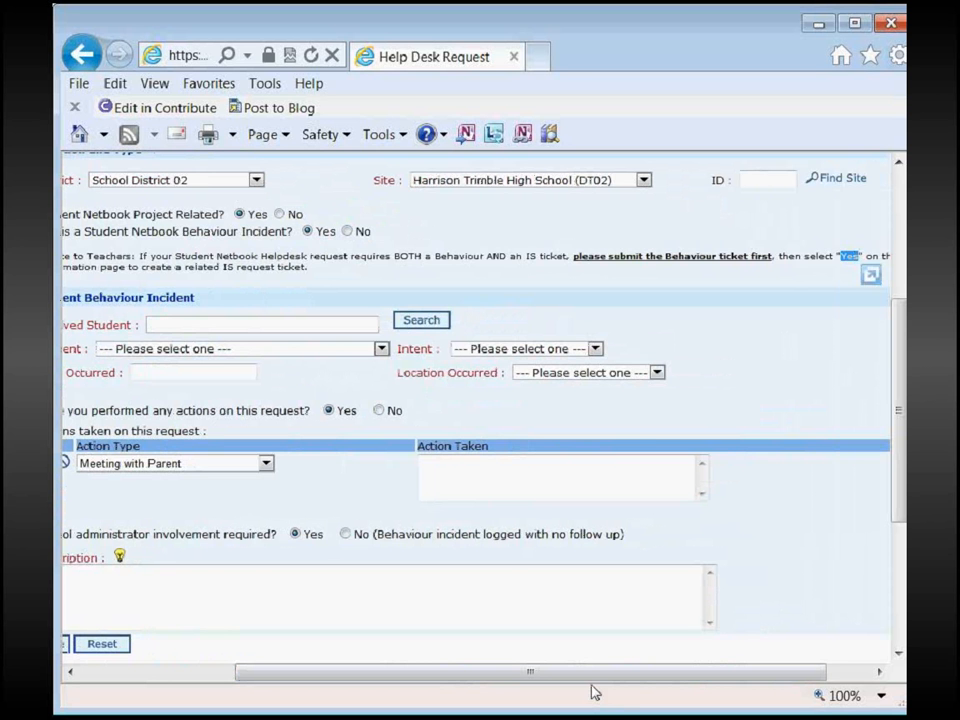
left_click_drag(594, 688, 466, 688)
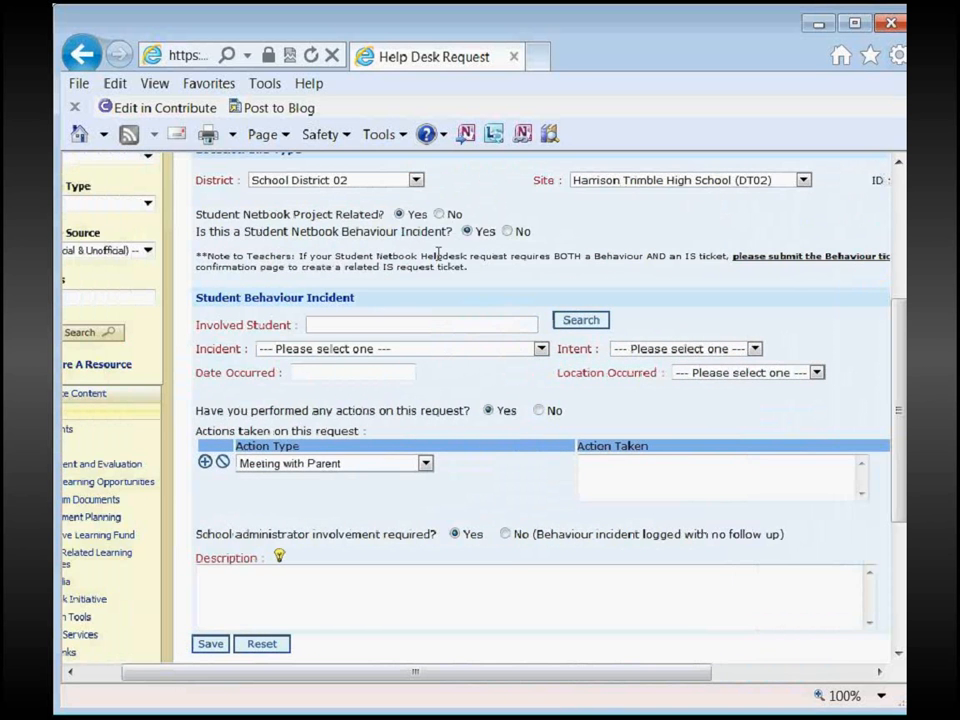
scroll(331, 290, "up", 3)
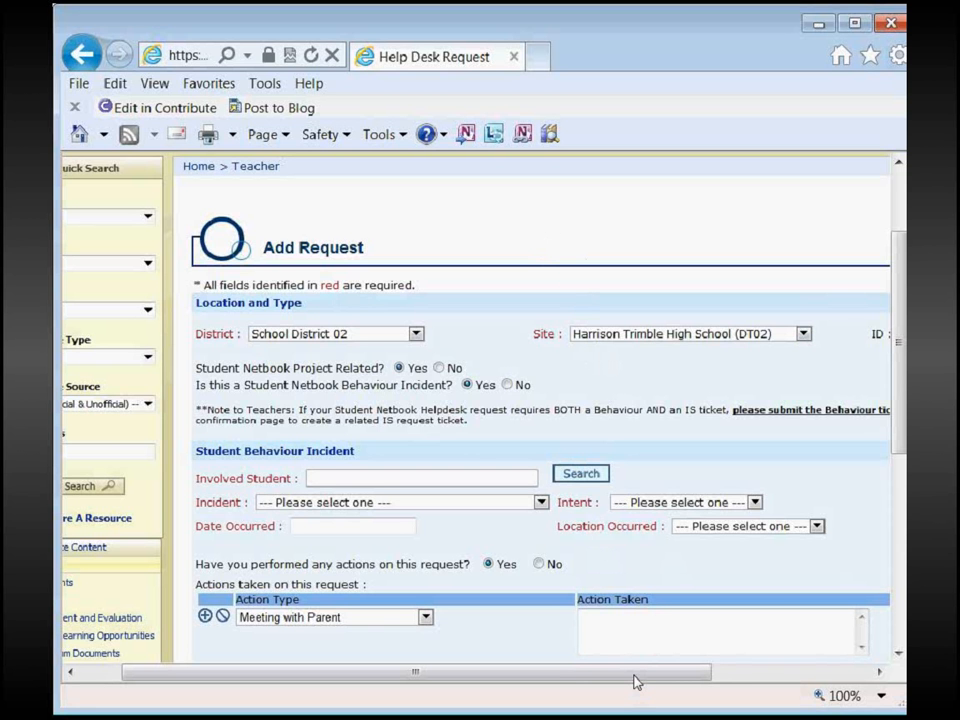
left_click_drag(634, 682, 690, 682)
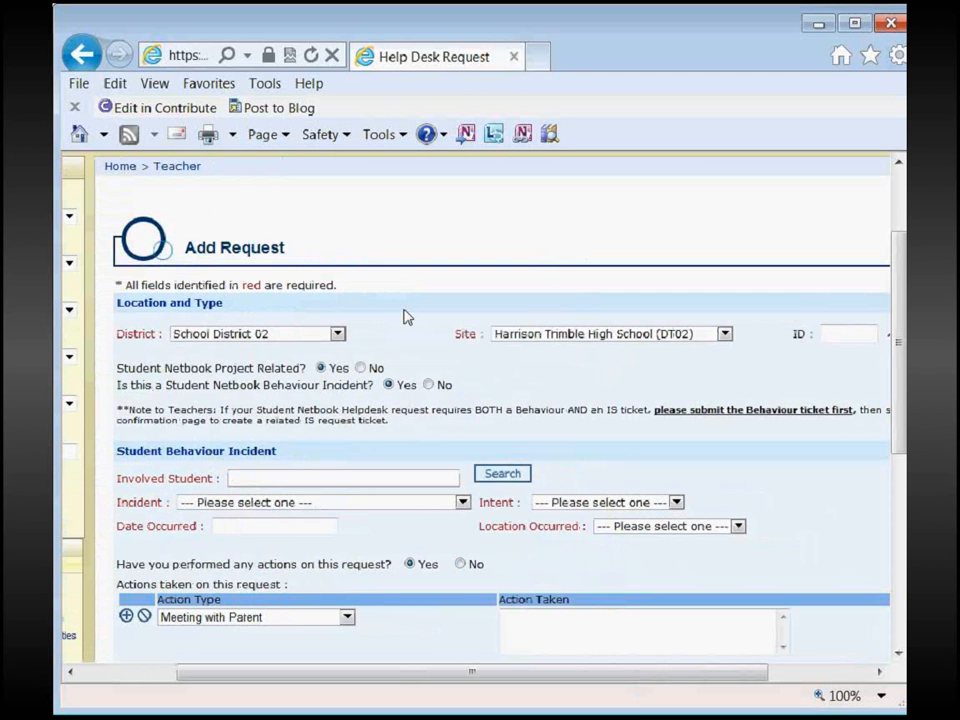